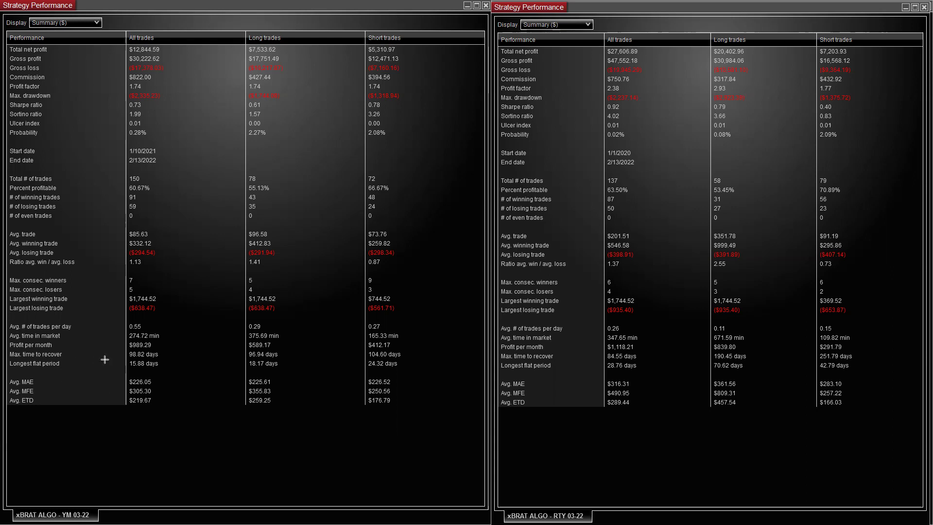
# - Box the longest flat period values: 15.88 days in YM and 28.76 days in RTY
pyautogui.moveTo(124, 358); pyautogui.dragTo(168, 370)
pyautogui.moveTo(604, 357)
pyautogui.mouseDown()
pyautogui.moveTo(624, 374)
pyautogui.moveTo(650, 374)
pyautogui.mouseUp()
# - Switch the RTY report's Display to Analysis ($) and box the flat stretch near $20,000
pyautogui.click(588, 24)
pyautogui.click(550, 42)
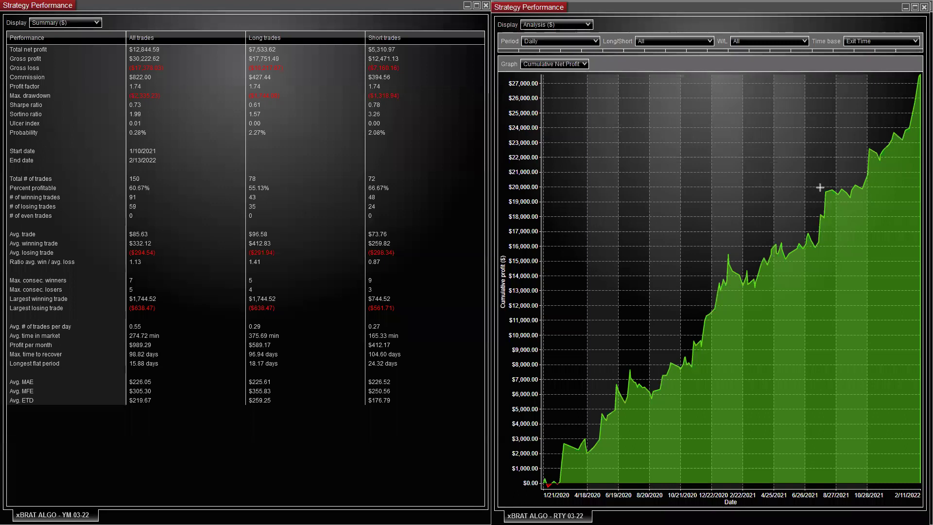
pyautogui.moveTo(823, 186)
pyautogui.mouseDown()
pyautogui.moveTo(834, 197)
pyautogui.moveTo(870, 197)
pyautogui.mouseUp()
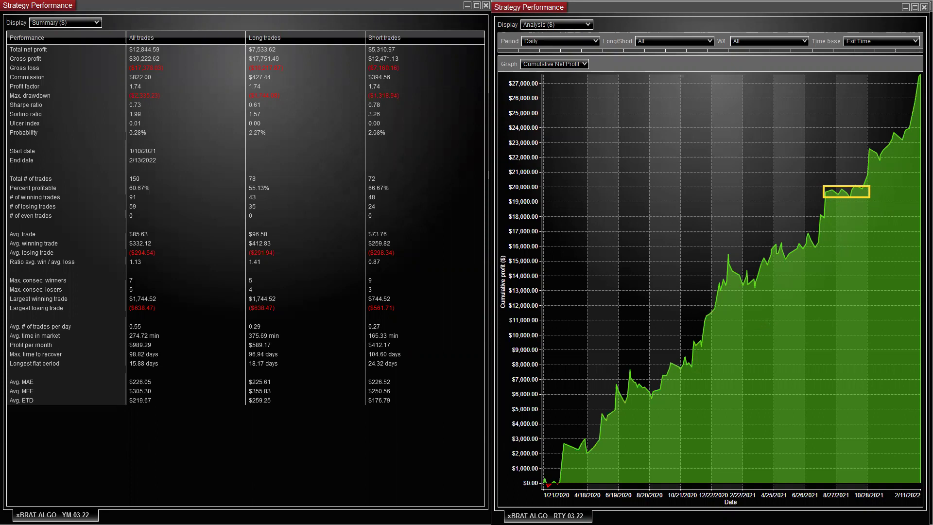
pyautogui.click(665, 359)
# - Box the RTY flat stretches near $8,000 in late 2020 and $2,500 in spring 2020
pyautogui.moveTo(683, 364); pyautogui.dragTo(695, 368)
pyautogui.moveTo(565, 440); pyautogui.dragTo(599, 449)
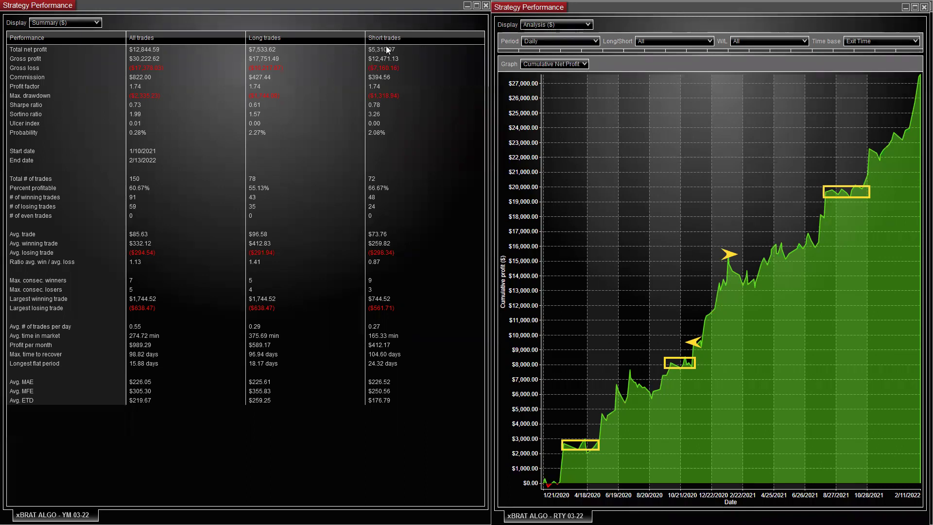
# - Switch the YM report's Display to Analysis ($) and drag the splitter up to enlarge the chart
pyautogui.click(93, 24)
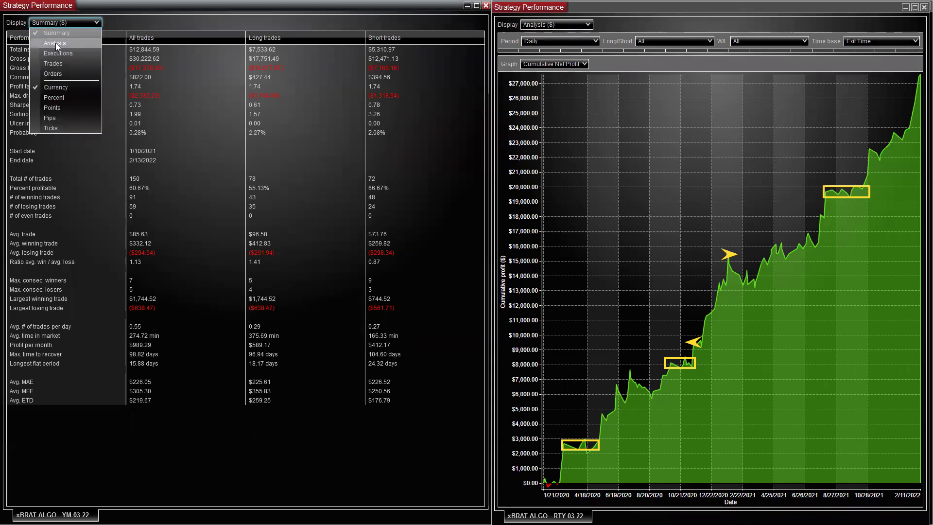
pyautogui.click(56, 43)
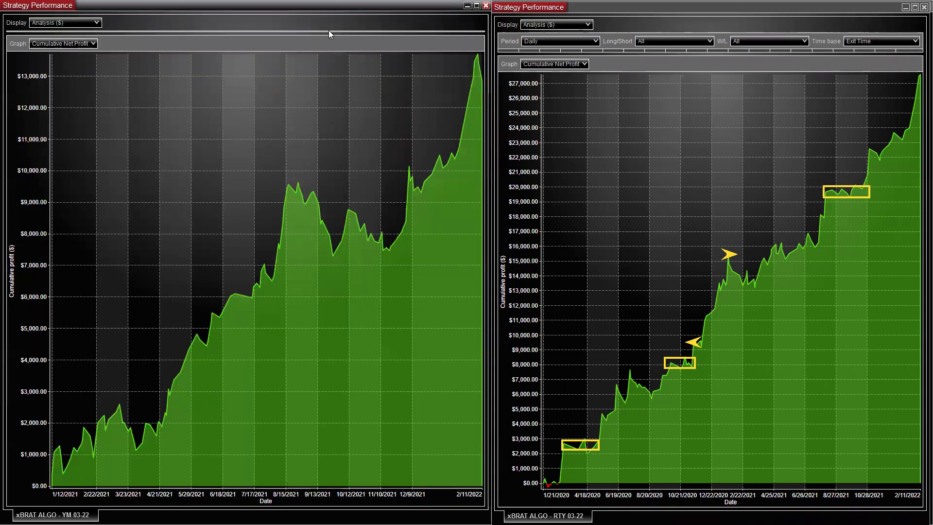
pyautogui.moveTo(324, 33); pyautogui.dragTo(324, 30)
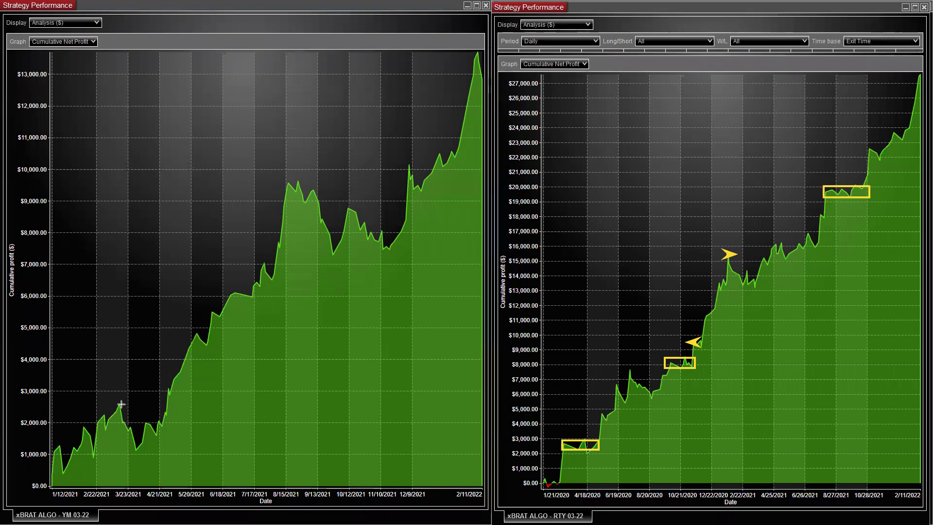
# - Draw YM arrows at the 3/23 and 8/15 peaks, the drops to October and 11/10, and the May–June rises
pyautogui.moveTo(117, 403)
pyautogui.mouseDown()
pyautogui.moveTo(141, 409)
pyautogui.moveTo(136, 450)
pyautogui.moveTo(127, 434)
pyautogui.moveTo(136, 451)
pyautogui.mouseUp()
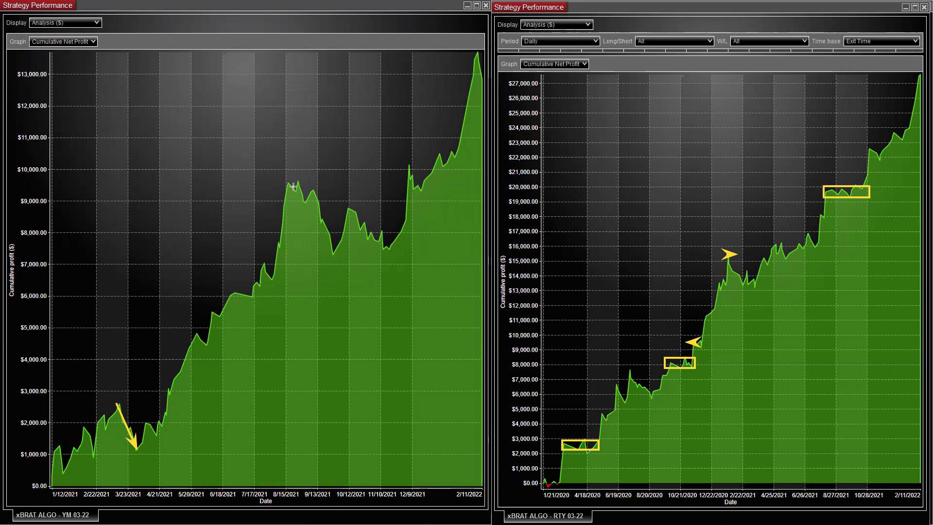
pyautogui.moveTo(295, 184); pyautogui.dragTo(310, 181)
pyautogui.moveTo(311, 184); pyautogui.dragTo(337, 251)
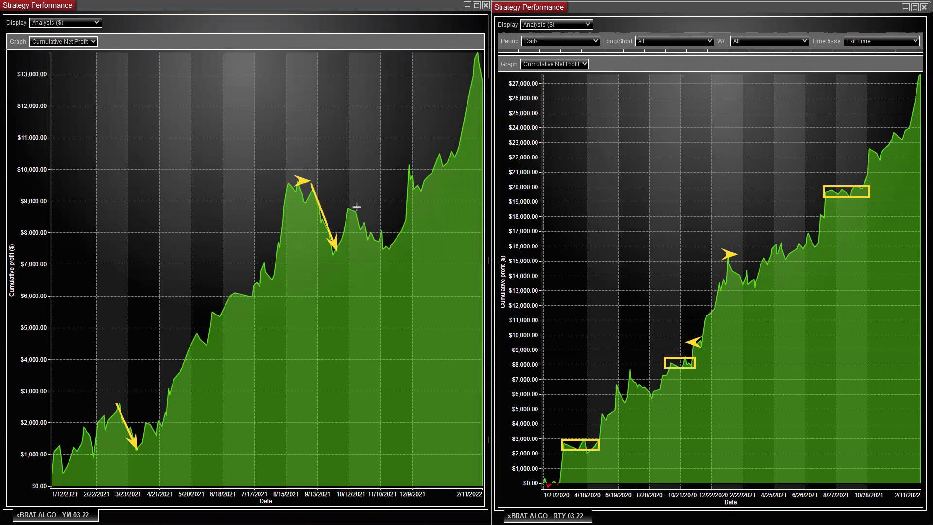
pyautogui.moveTo(355, 206); pyautogui.dragTo(386, 247)
pyautogui.moveTo(153, 430); pyautogui.dragTo(200, 331)
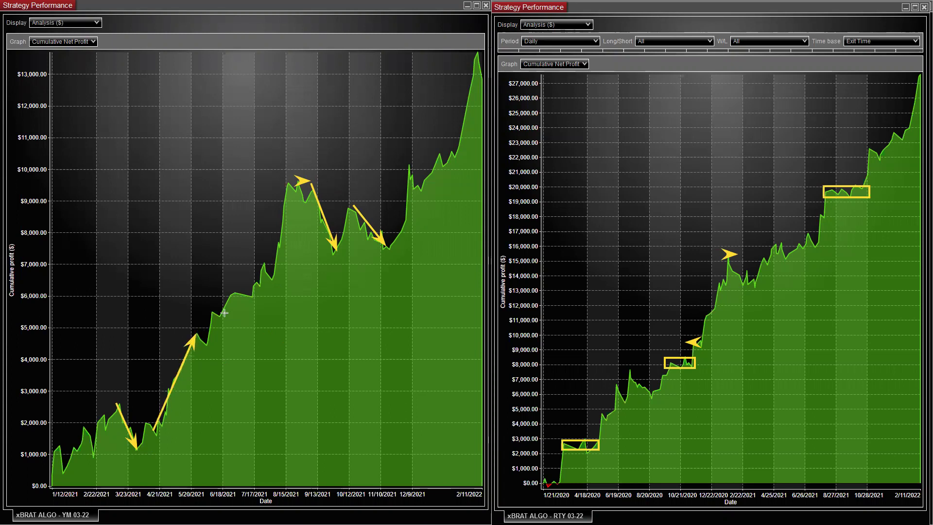
pyautogui.moveTo(215, 316)
pyautogui.mouseDown()
pyautogui.moveTo(239, 288)
pyautogui.moveTo(272, 274)
pyautogui.moveTo(286, 188)
pyautogui.mouseUp()
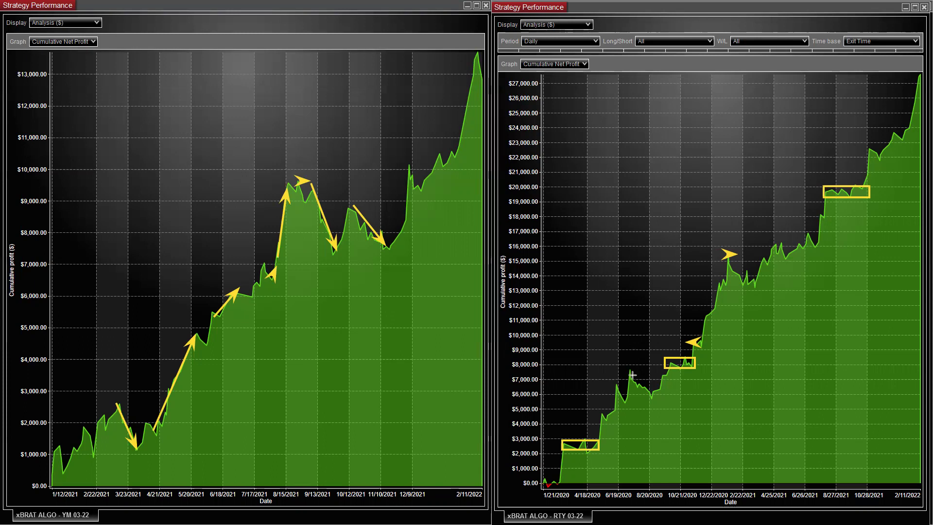
# - Arrow the RTY dip after the mid-2020 peak and the decline after the $15,000 peak
pyautogui.moveTo(630, 370); pyautogui.dragTo(653, 398)
pyautogui.moveTo(729, 257); pyautogui.dragTo(756, 285)
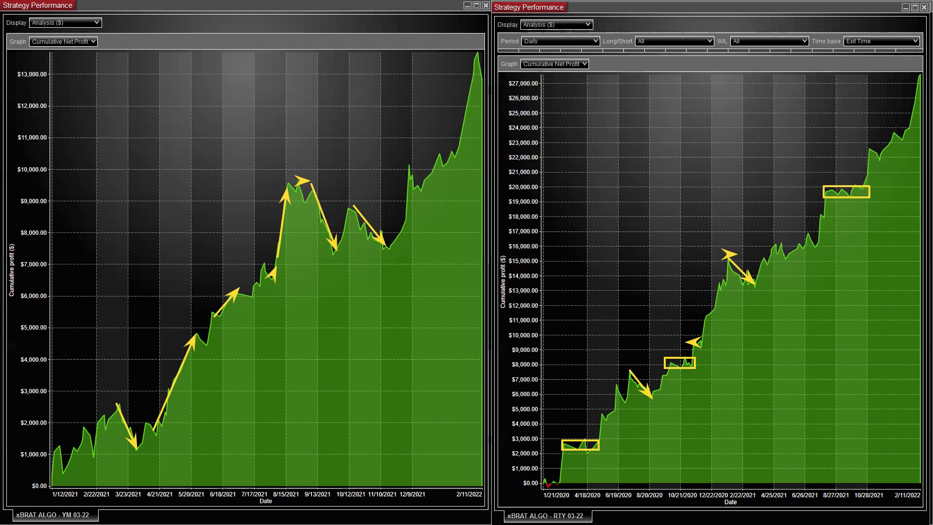
# - Set the Display of both the RTY and YM windows back to Summary
pyautogui.click(592, 25)
pyautogui.click(558, 35)
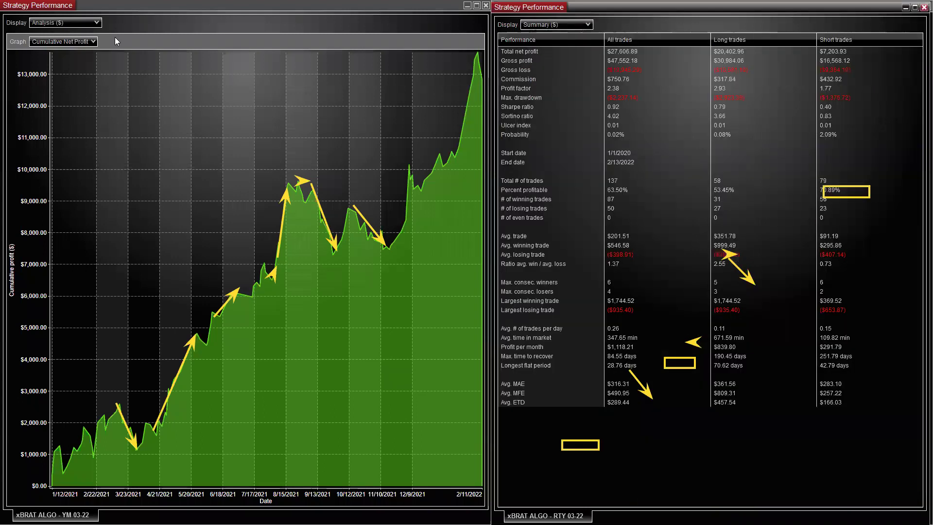
pyautogui.click(97, 23)
pyautogui.click(77, 33)
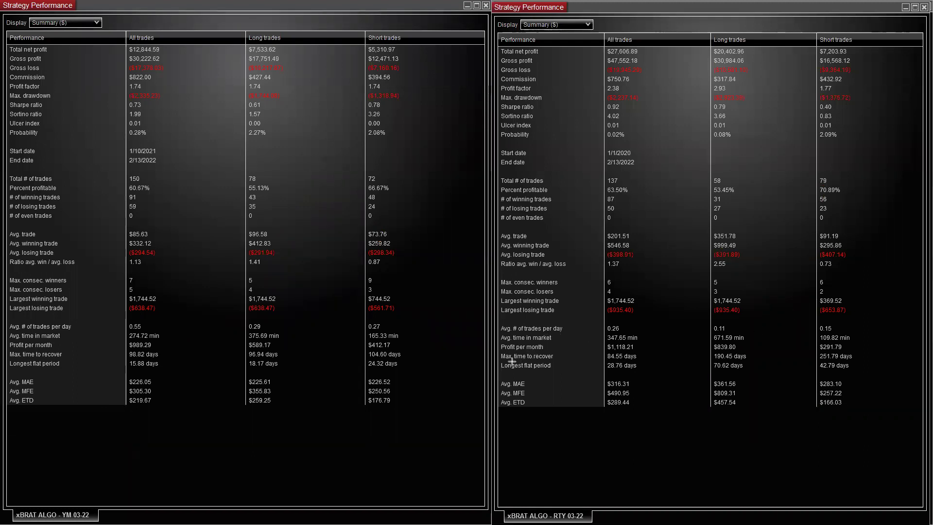
# - Box the Longest flat period rows in both summaries, then the 15.88 and 28.76 day values
pyautogui.moveTo(499, 362)
pyautogui.mouseDown()
pyautogui.moveTo(550, 373)
pyautogui.moveTo(863, 372)
pyautogui.mouseUp()
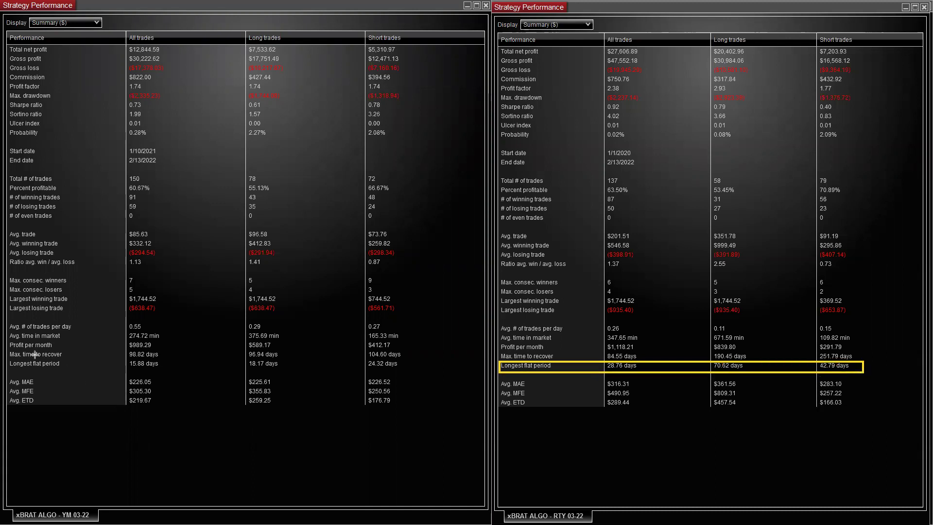
pyautogui.moveTo(4, 358); pyautogui.dragTo(412, 371)
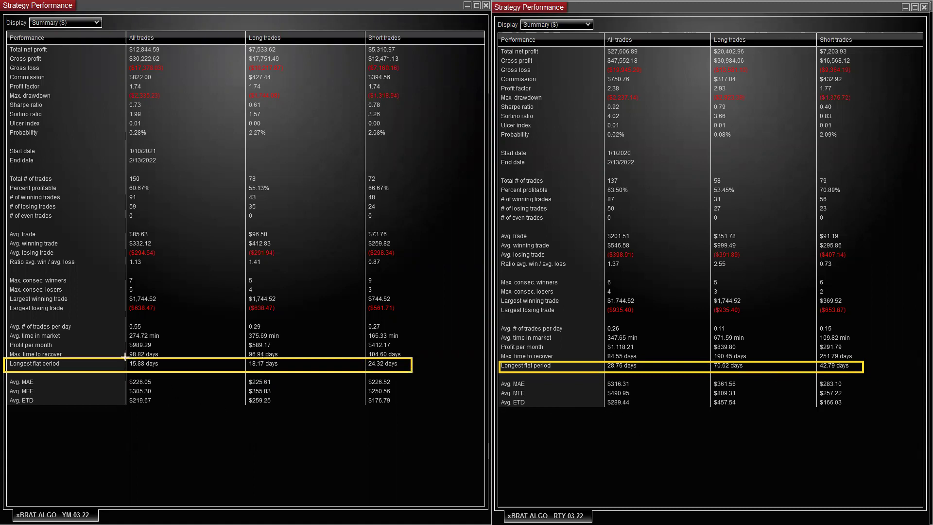
pyautogui.moveTo(125, 357); pyautogui.dragTo(167, 373)
pyautogui.moveTo(602, 358)
pyautogui.mouseDown()
pyautogui.moveTo(607, 370)
pyautogui.moveTo(644, 374)
pyautogui.mouseUp()
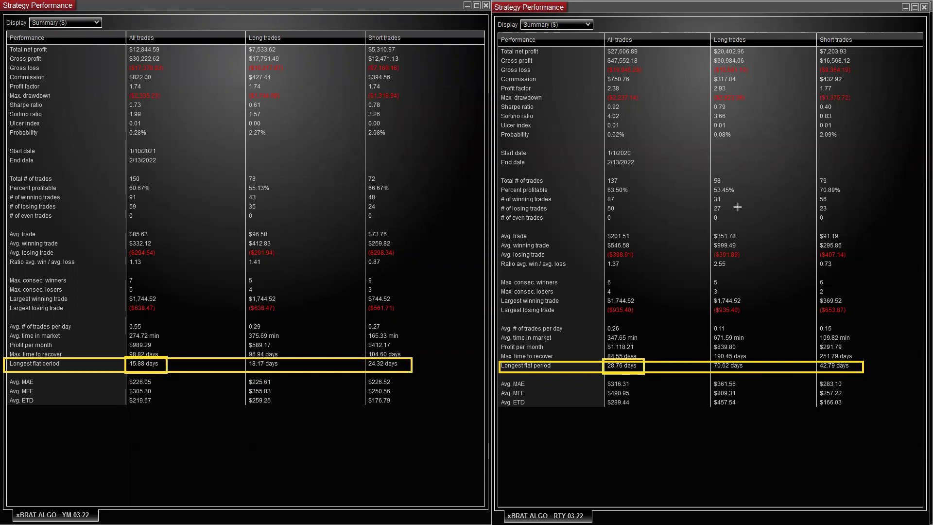
# - Box the all-trades net profit ($27,606.89, $12,844.59) and profit factors (2.38, 1.74) for RTY and YM
pyautogui.moveTo(604, 44); pyautogui.dragTo(643, 57)
pyautogui.moveTo(606, 84); pyautogui.dragTo(628, 93)
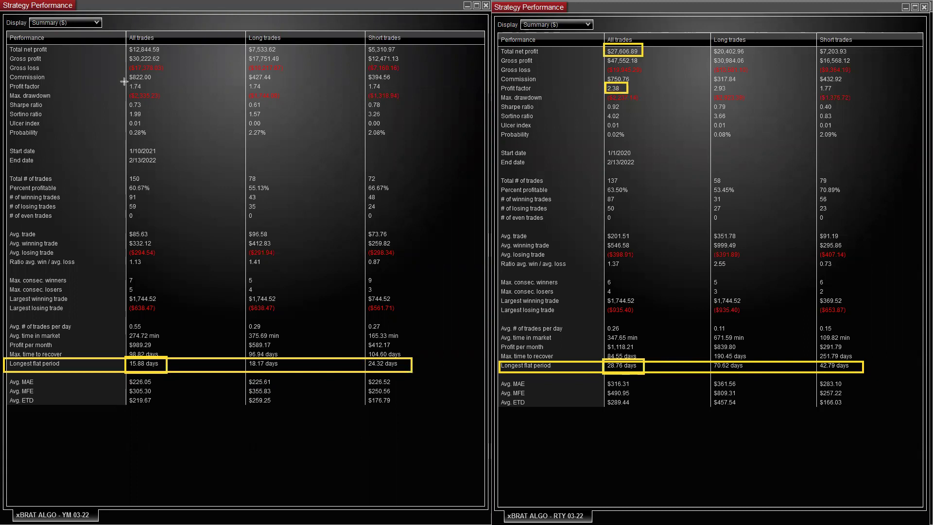
pyautogui.moveTo(124, 82); pyautogui.dragTo(154, 90)
pyautogui.moveTo(125, 41); pyautogui.dragTo(169, 56)
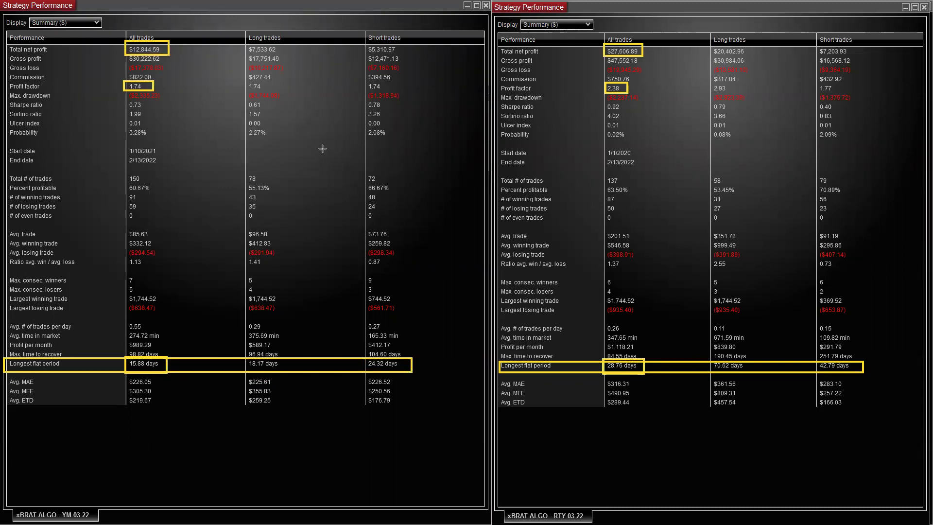